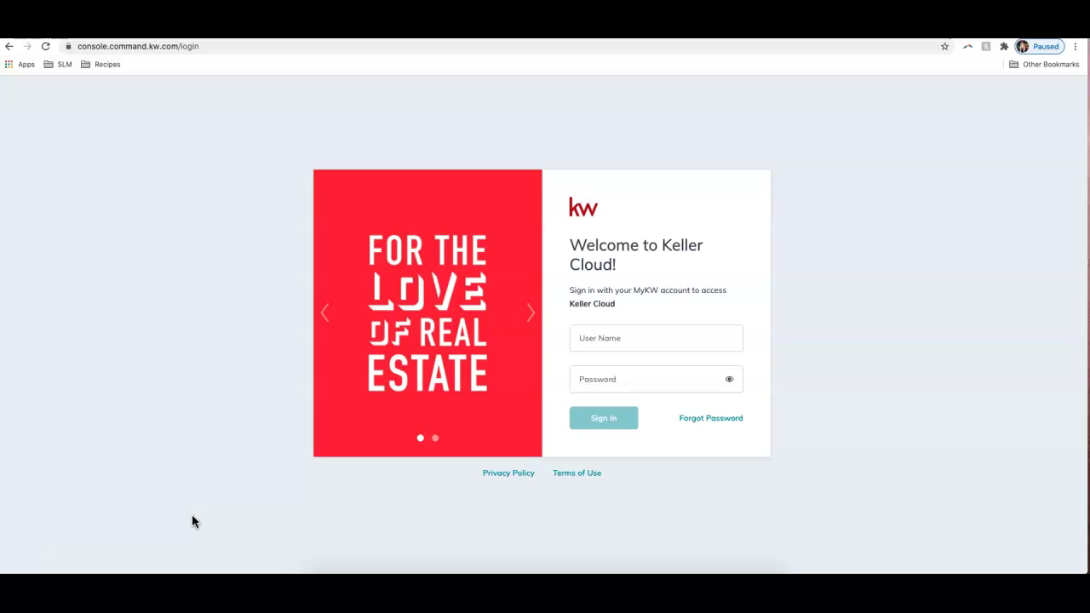
# Sign in to KW Command with the account username and password
pyautogui.click(639, 343)
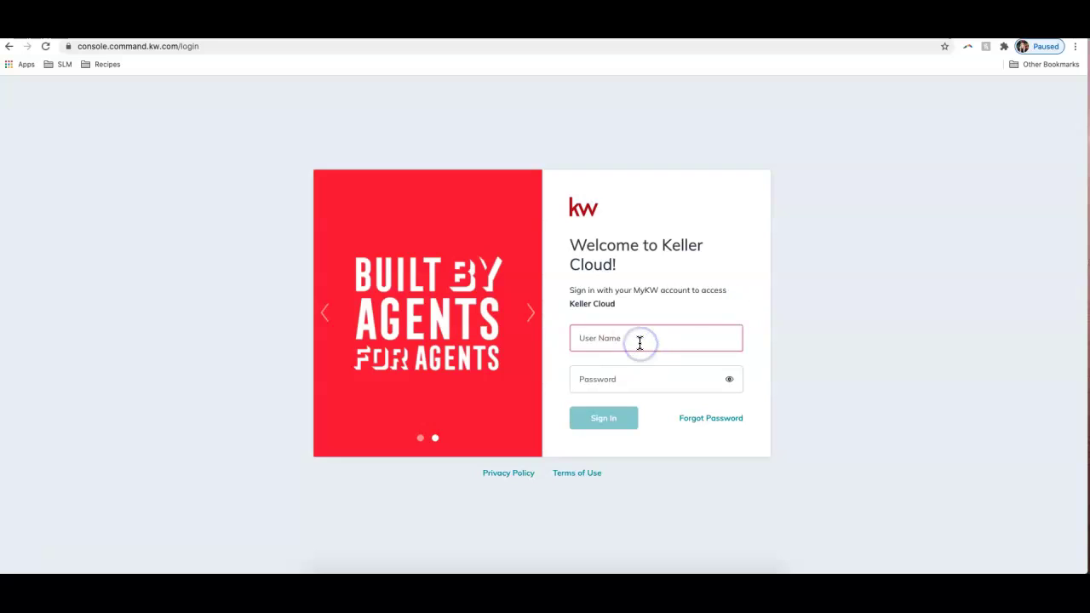
pyautogui.write('sleroy')
pyautogui.press('Tab')
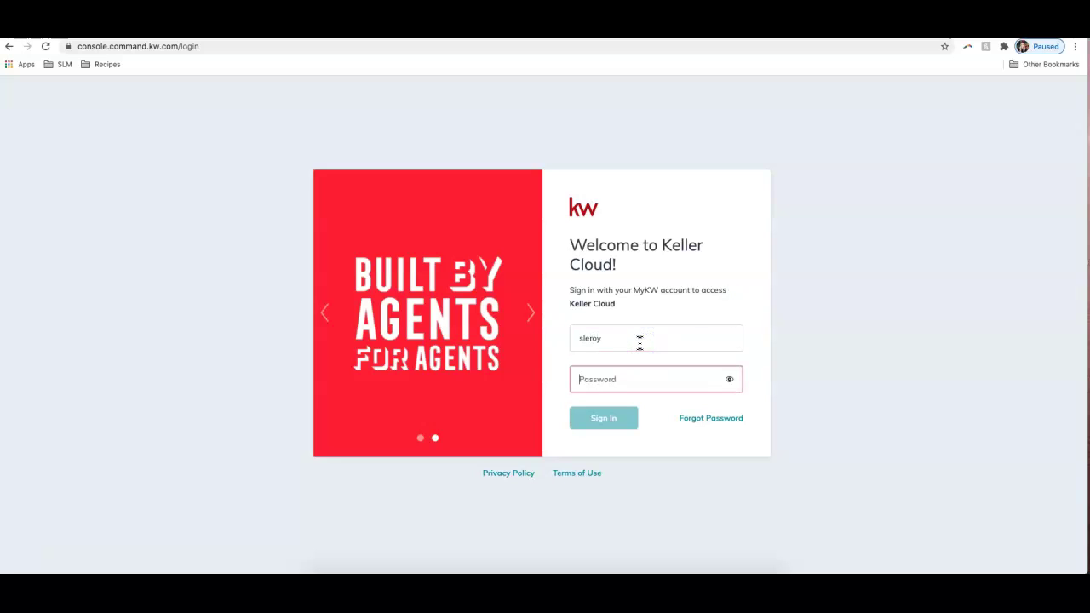
pyautogui.write('•••••••••')
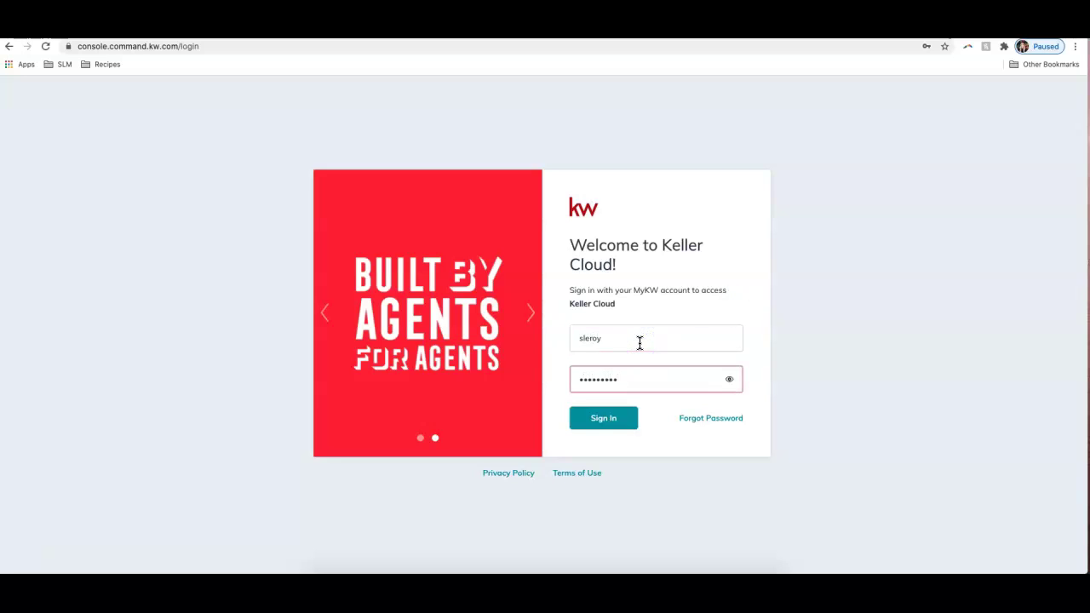
pyautogui.write('•')
pyautogui.press('Return')
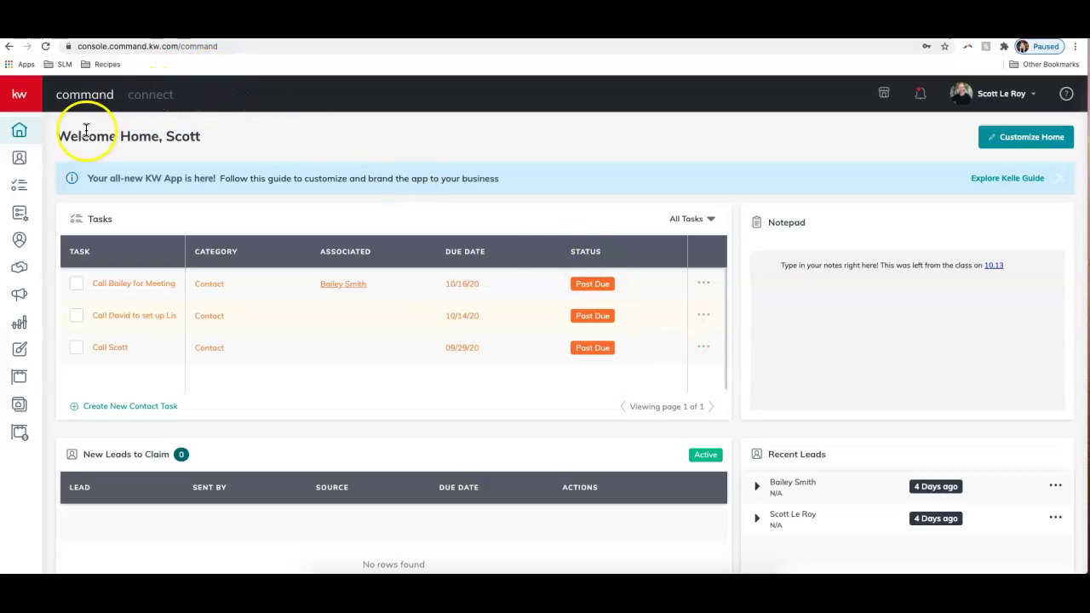
# Expand the side navigation and go to My Design Templates under Designs
pyautogui.click(29, 97)
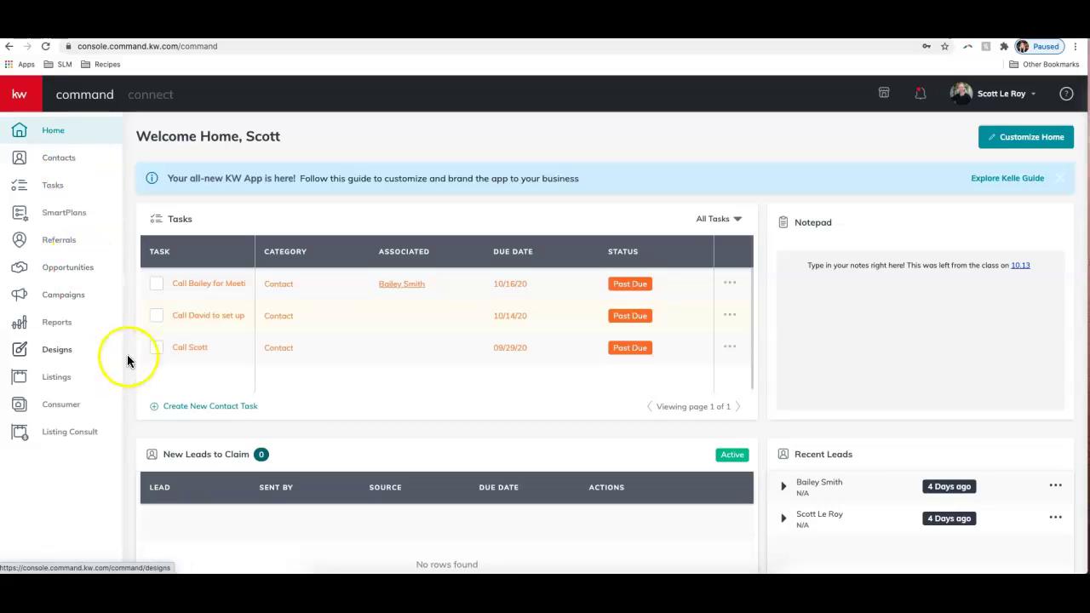
pyautogui.click(56, 356)
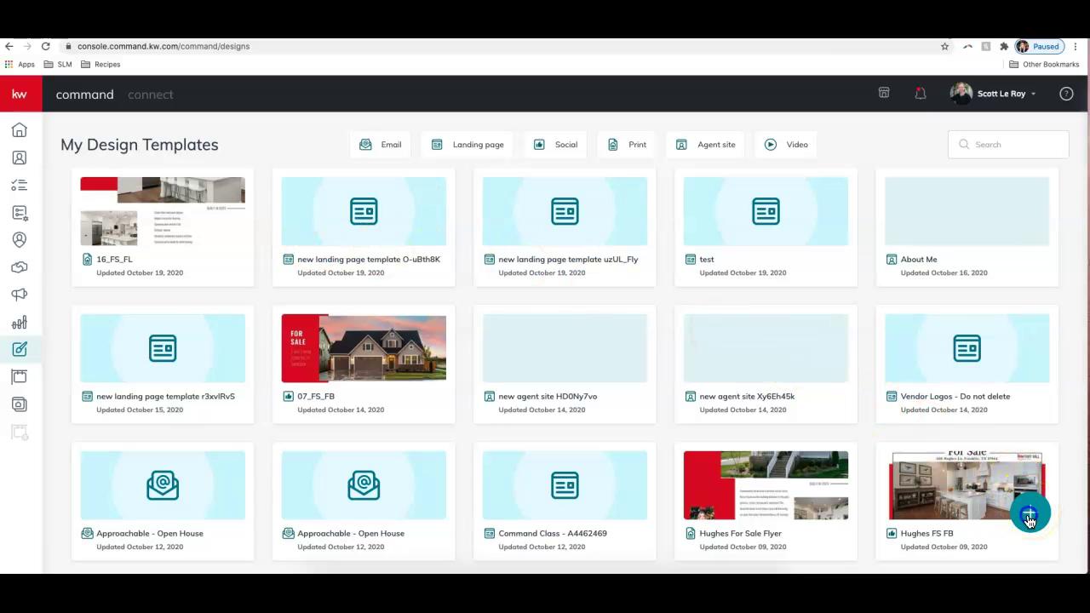
# Create a new Social design and continue to its Instagram template library
pyautogui.click(1032, 513)
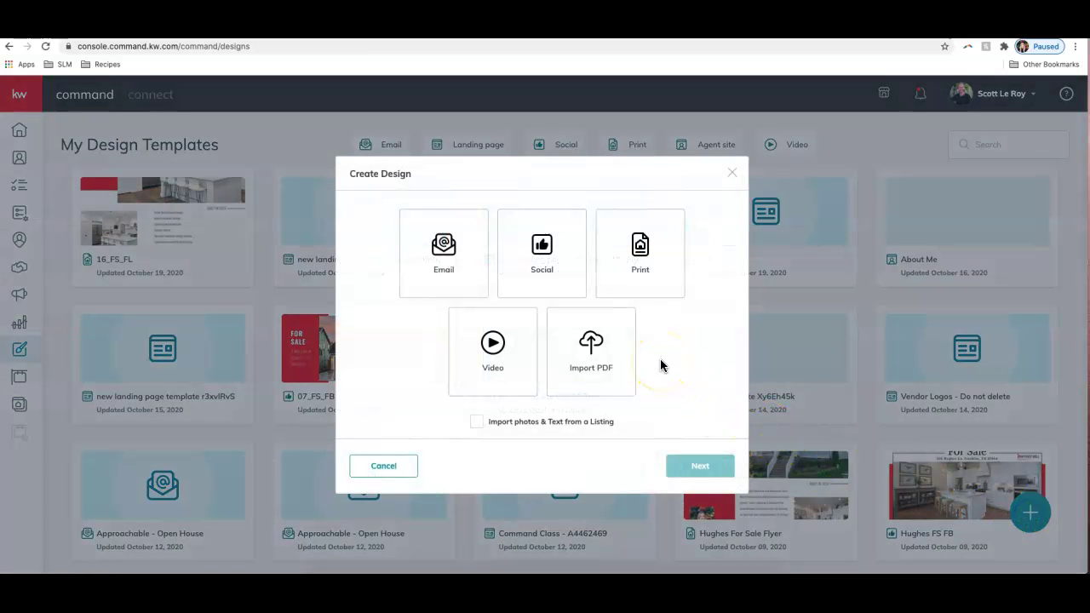
pyautogui.click(548, 264)
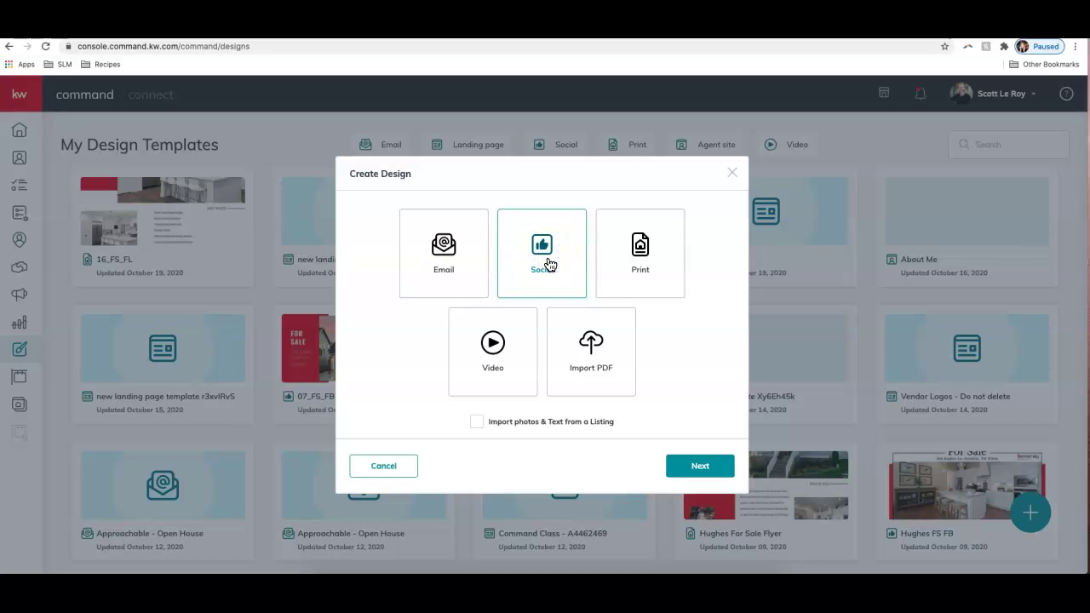
pyautogui.click(712, 473)
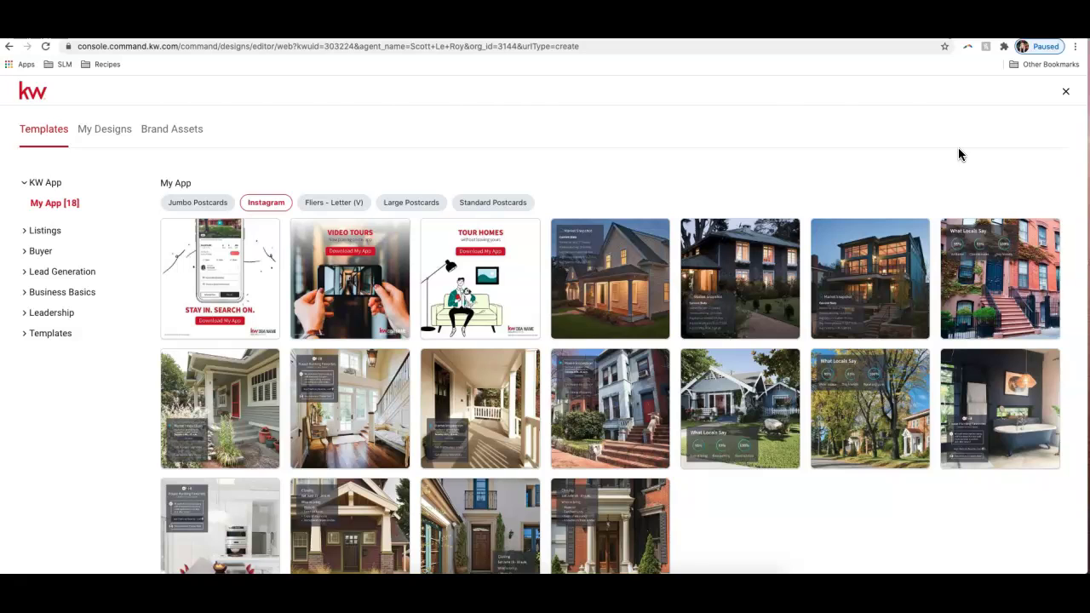
# Add a white (RGB 255,255,255) swatch to the Brand Assets Default Palette
pyautogui.click(187, 136)
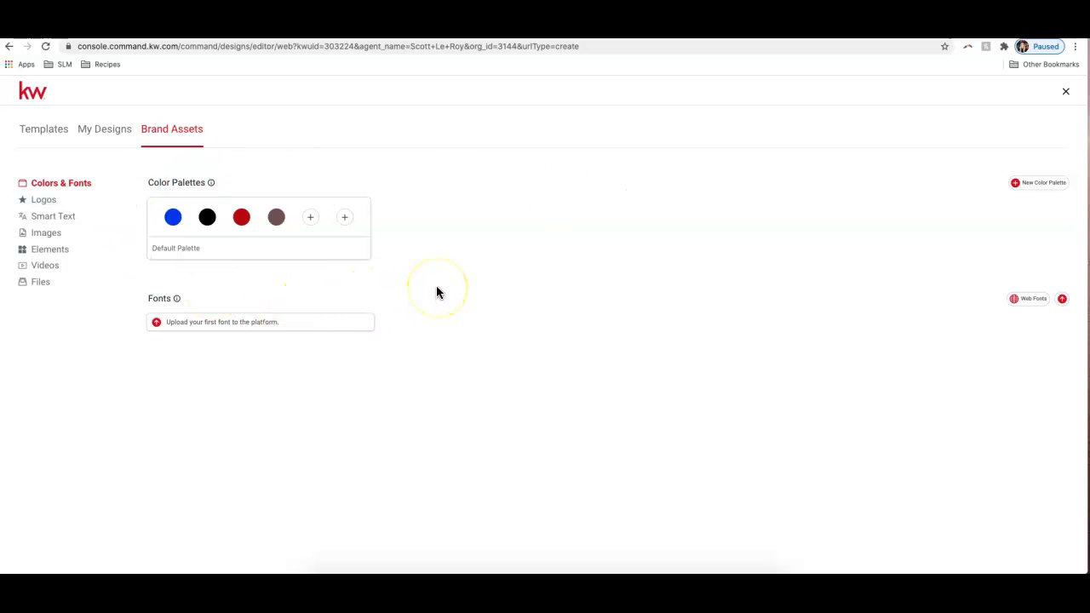
pyautogui.click(308, 218)
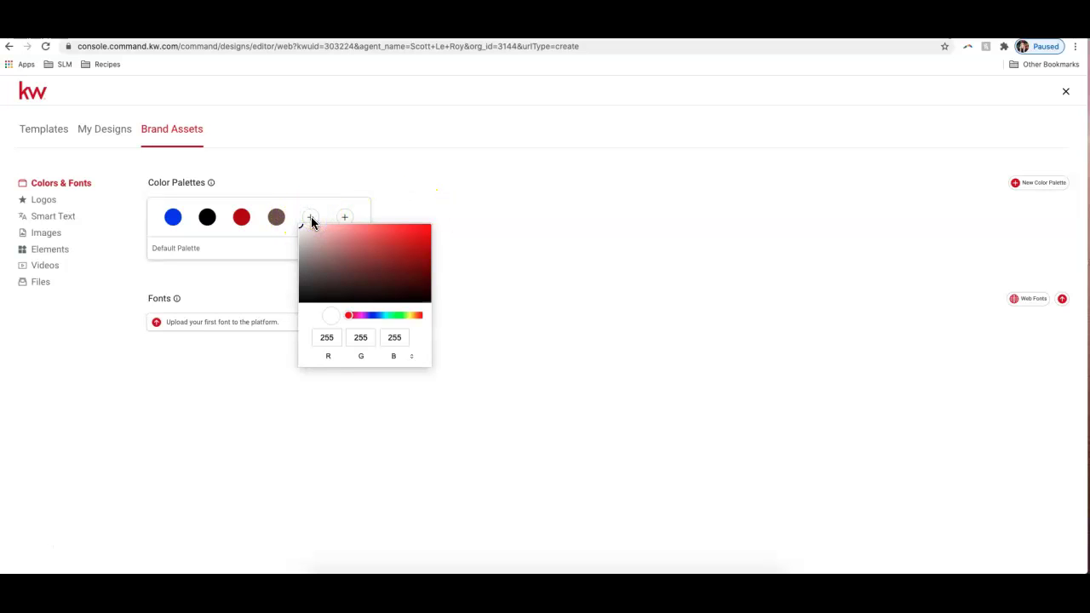
pyautogui.click(362, 198)
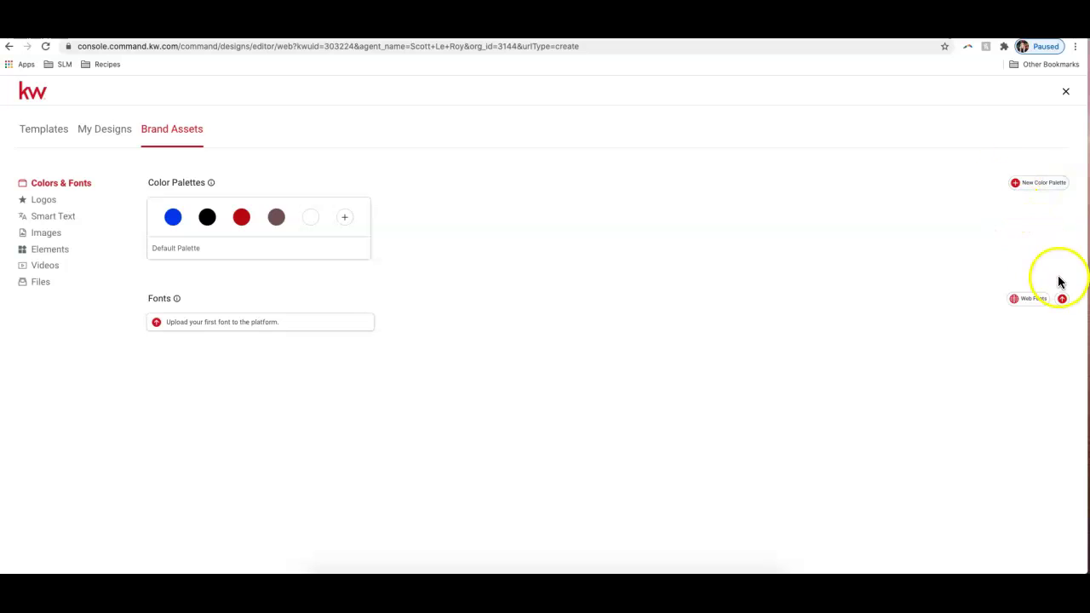
# Browse the brand Logos, then switch to the Smart Text fields list
pyautogui.click(40, 202)
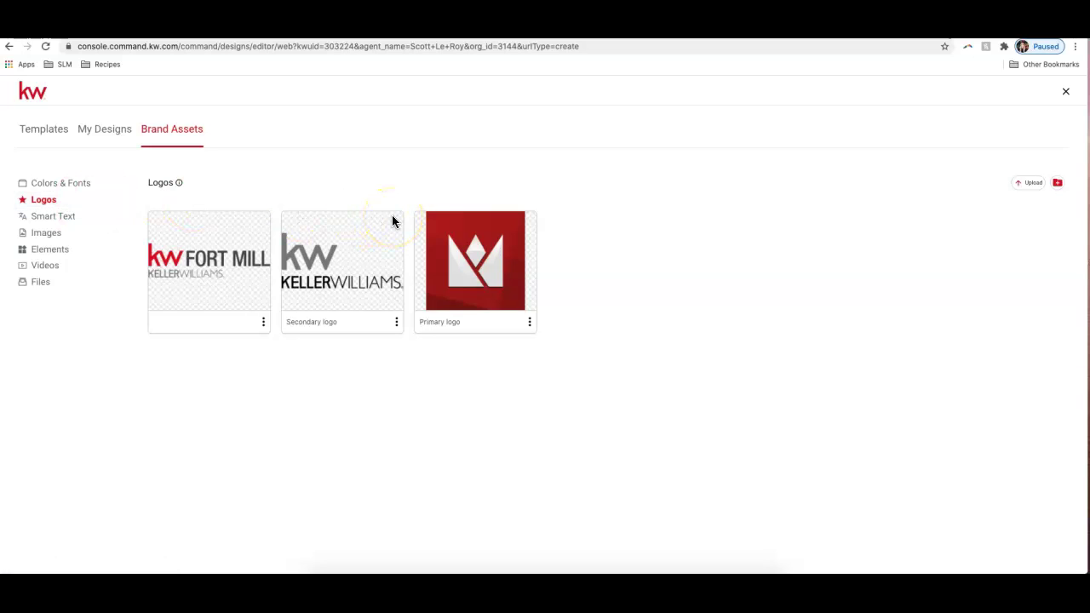
pyautogui.click(228, 264)
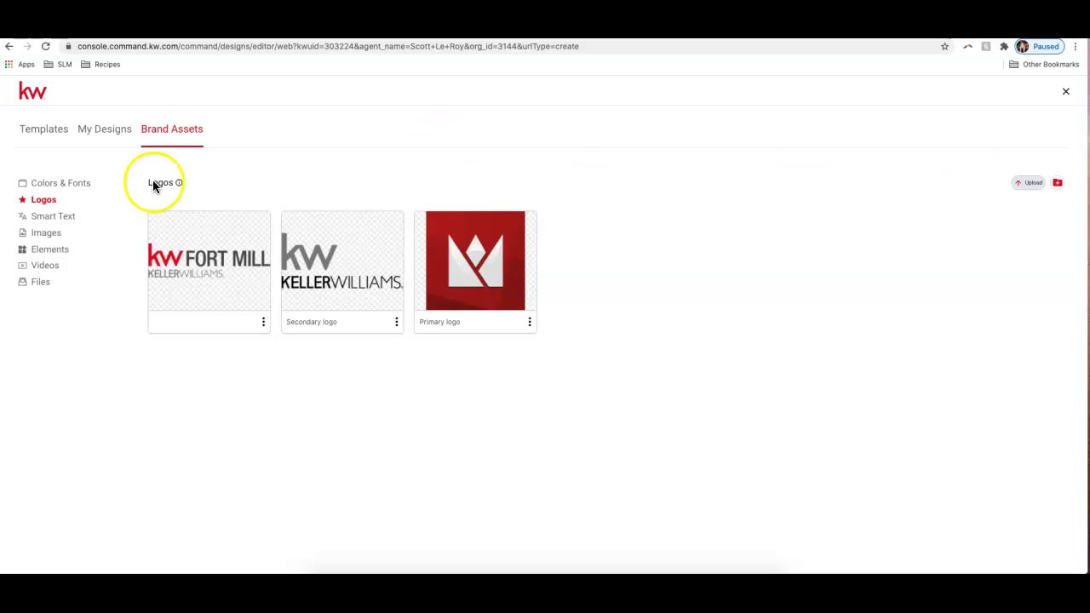
pyautogui.click(68, 216)
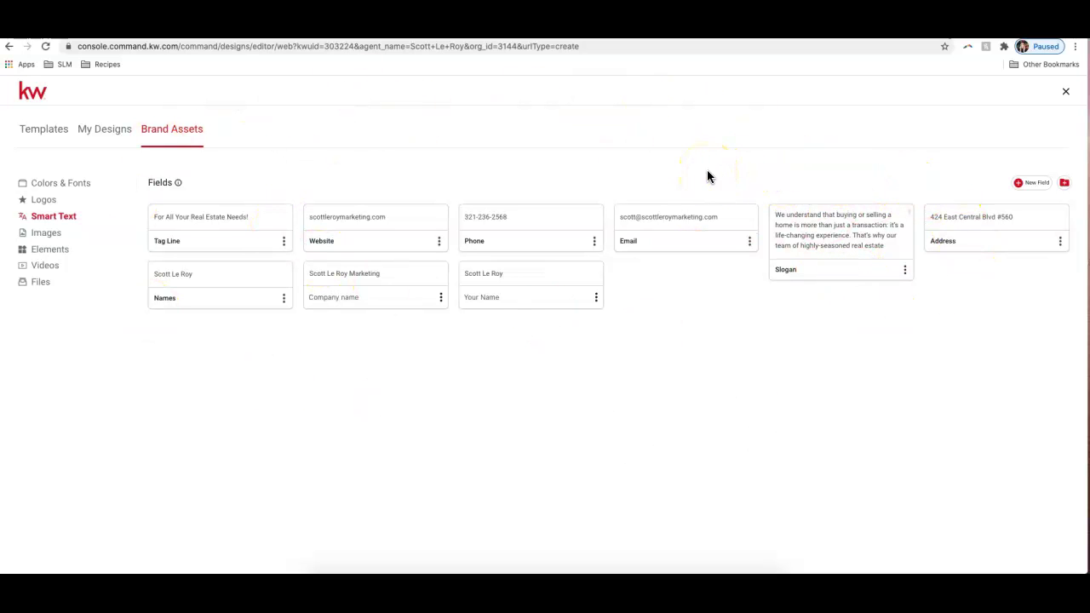
# Open the Tag Line field's editor and close it without changes
pyautogui.click(283, 243)
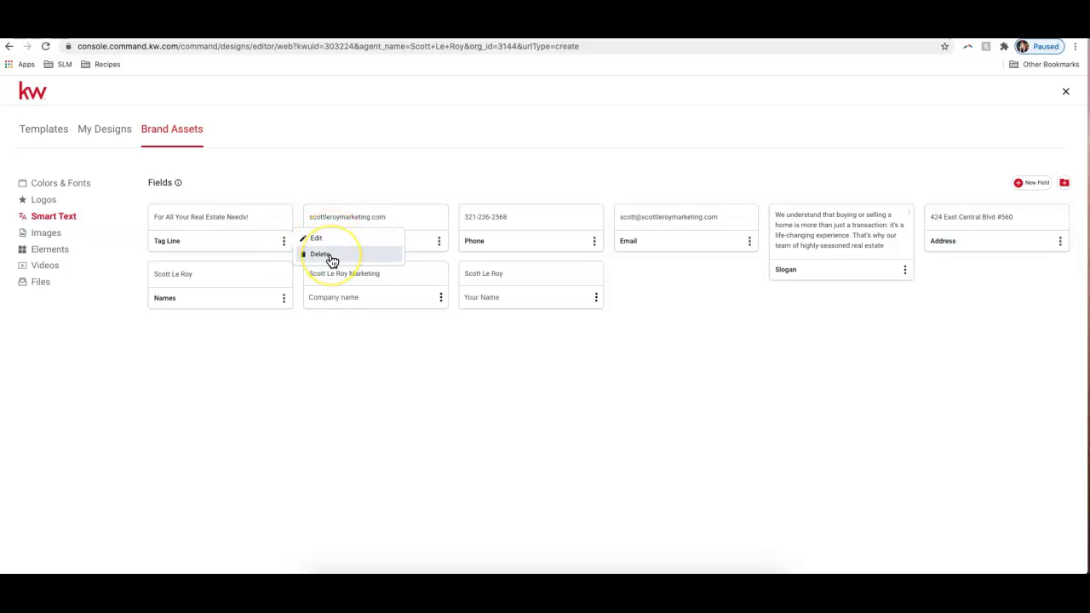
pyautogui.click(322, 241)
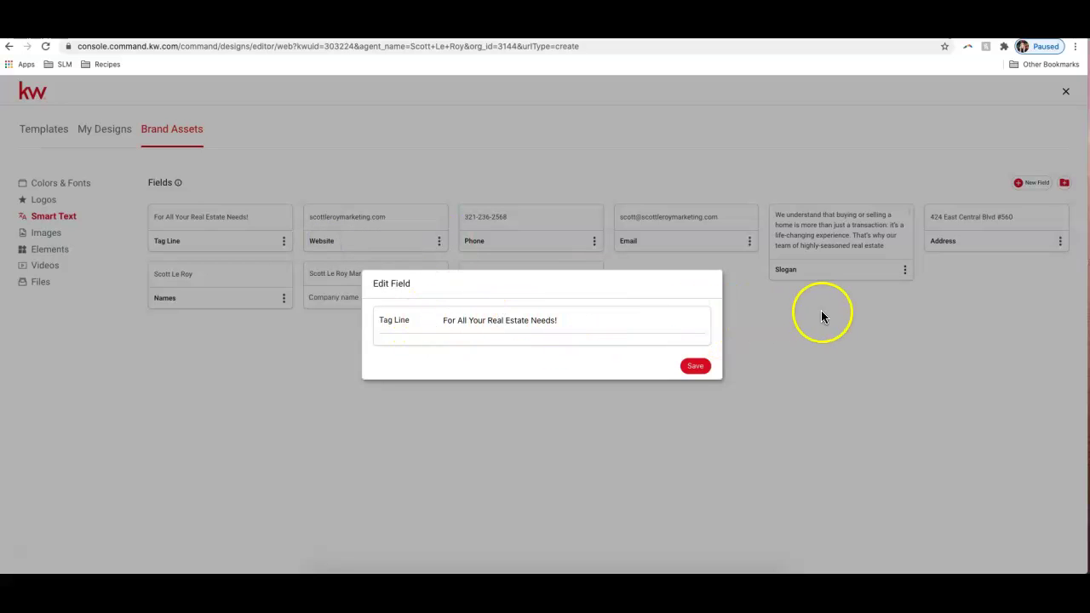
pyautogui.click(796, 319)
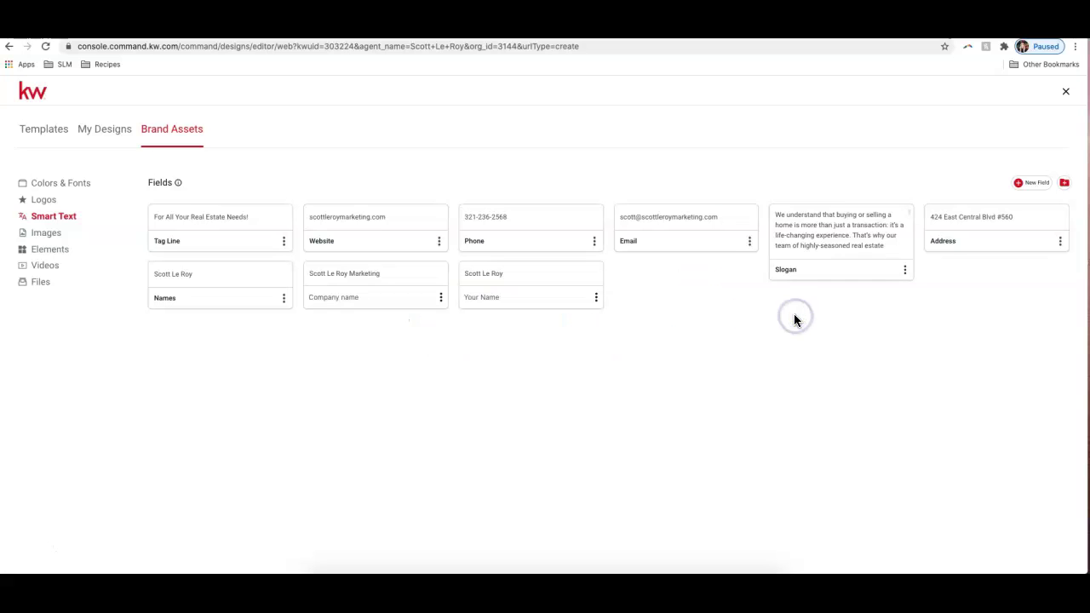
# Add a Facebook smart text field holding the business's Facebook page URL and save it
pyautogui.click(1035, 192)
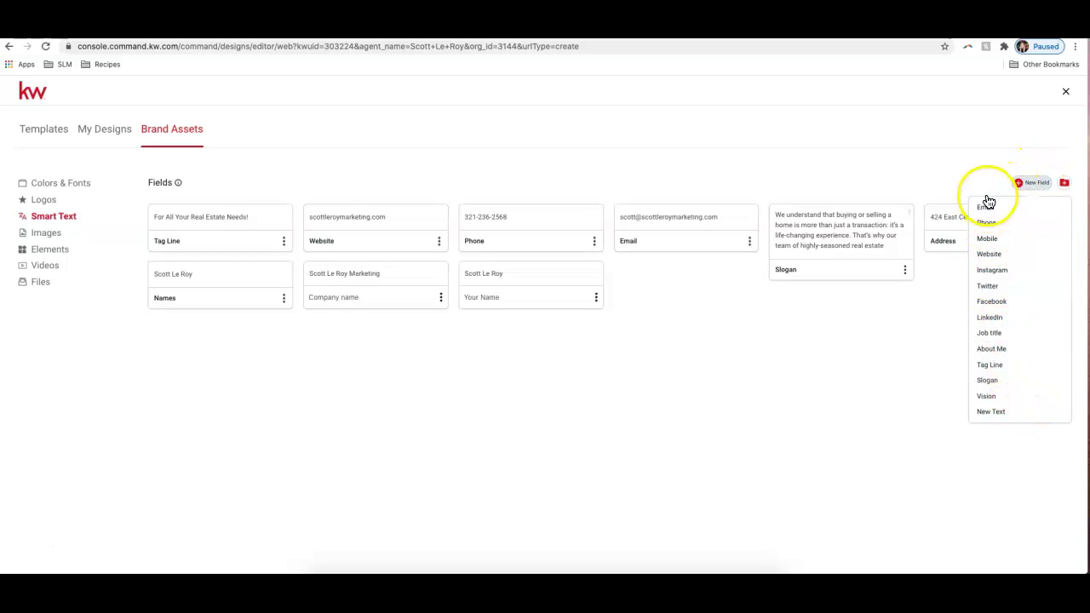
pyautogui.click(1009, 302)
pyautogui.click(519, 317)
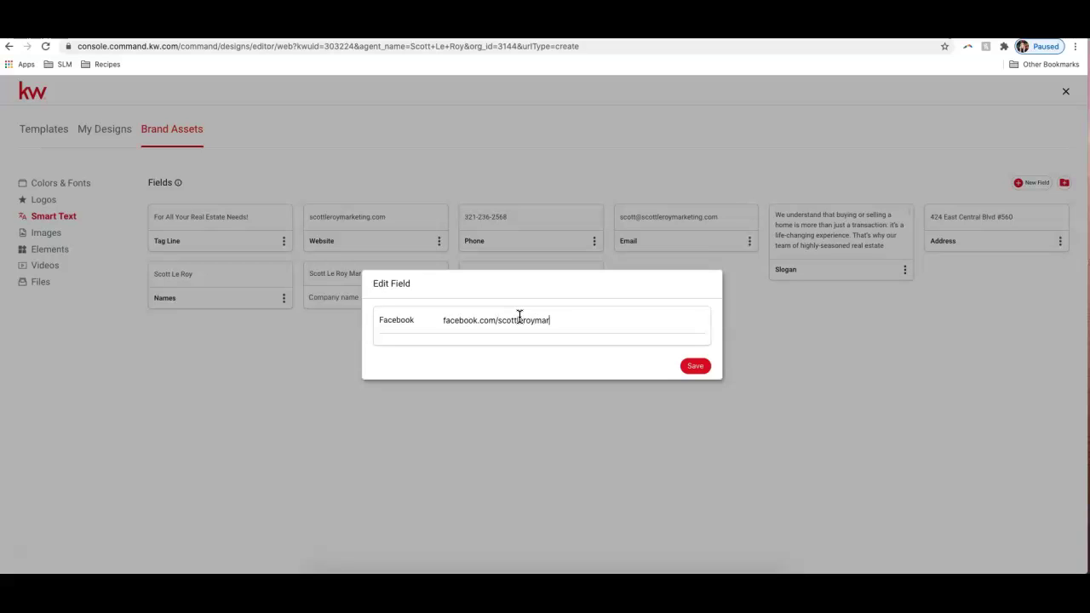
pyautogui.click(694, 365)
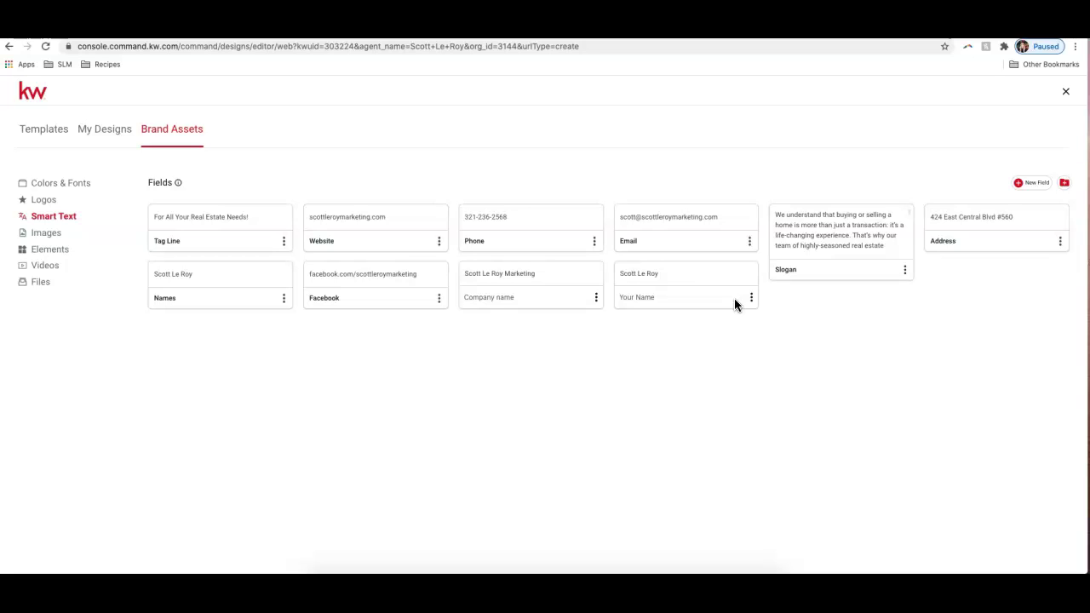
# Look through the brand Images, Logos and Elements sections, dismissing the upload window
pyautogui.click(40, 232)
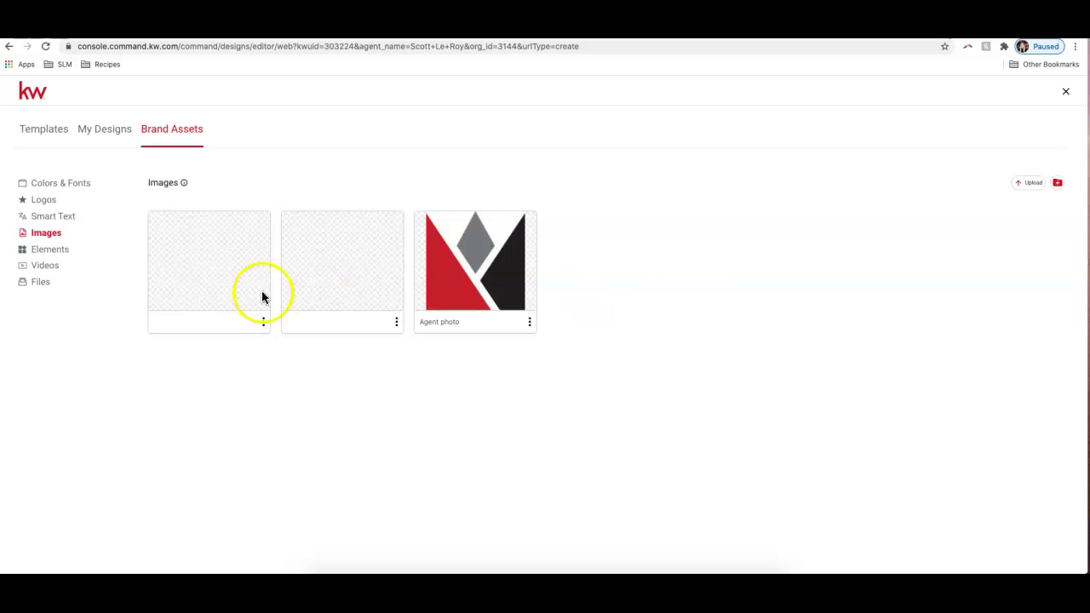
pyautogui.click(35, 200)
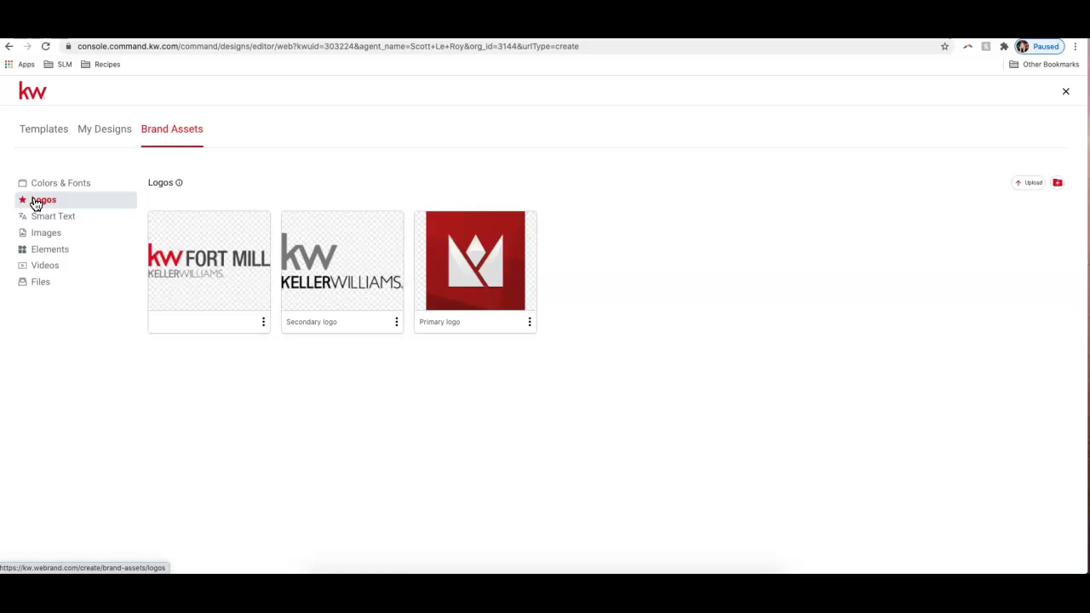
pyautogui.click(34, 249)
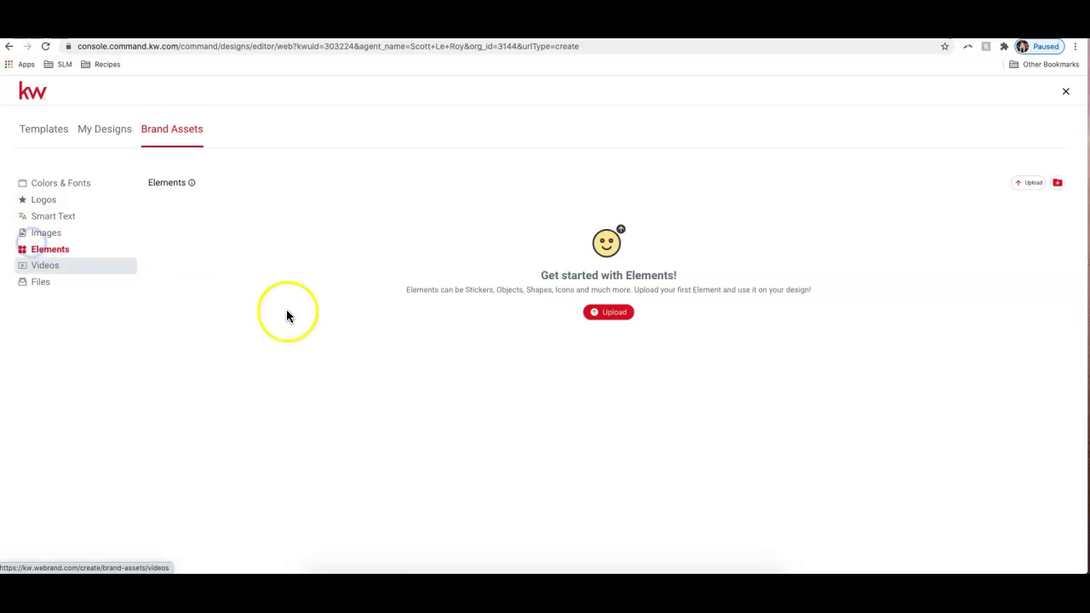
pyautogui.click(608, 313)
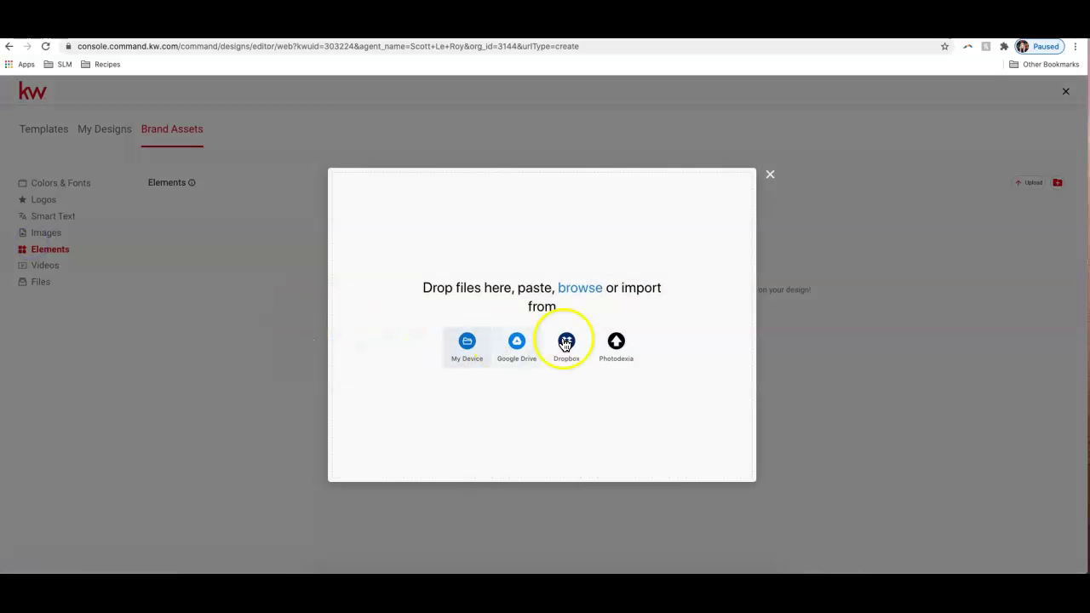
pyautogui.click(770, 175)
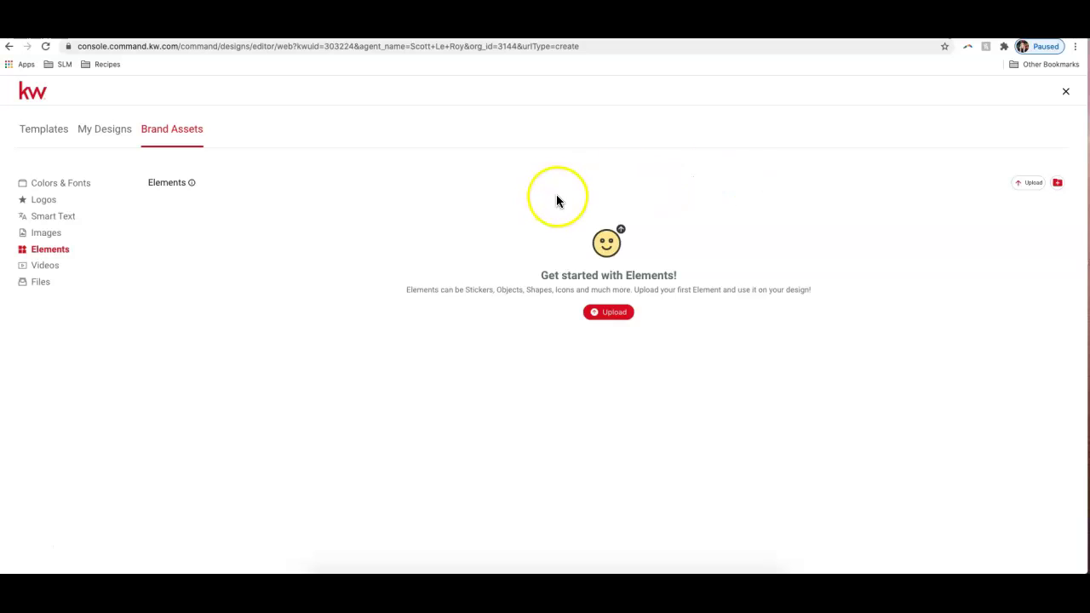
# Check the Videos section, then the empty Files section, closing each upload window
pyautogui.click(45, 264)
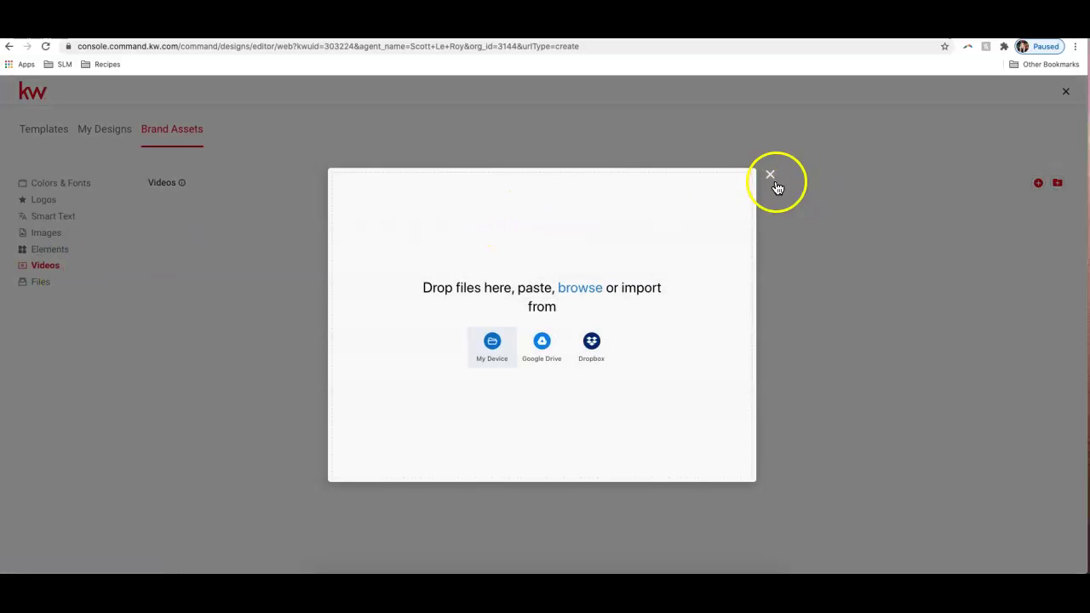
pyautogui.click(770, 176)
pyautogui.click(25, 284)
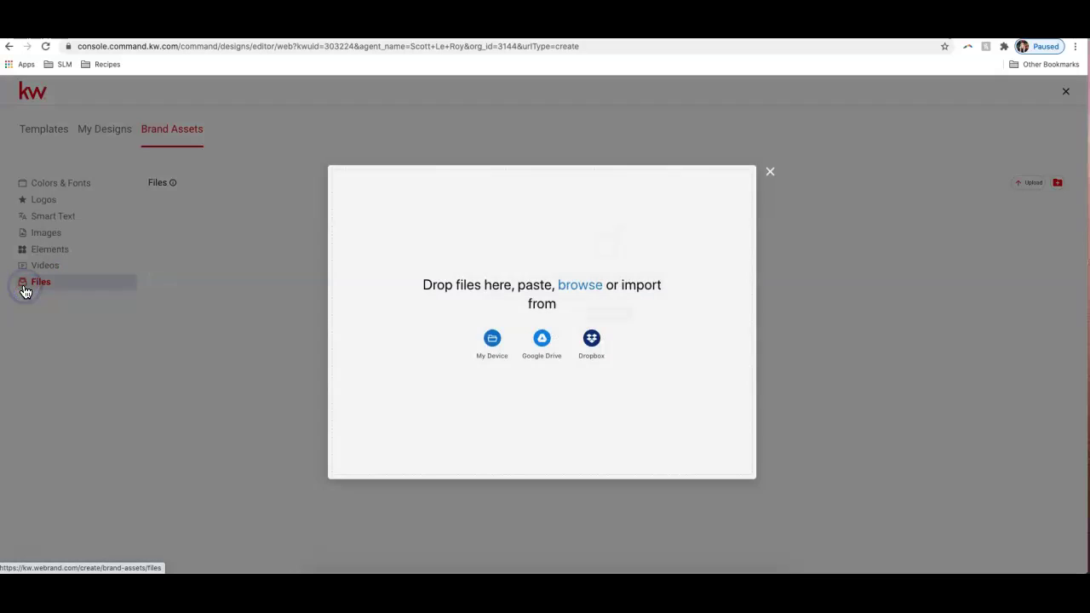
pyautogui.click(770, 173)
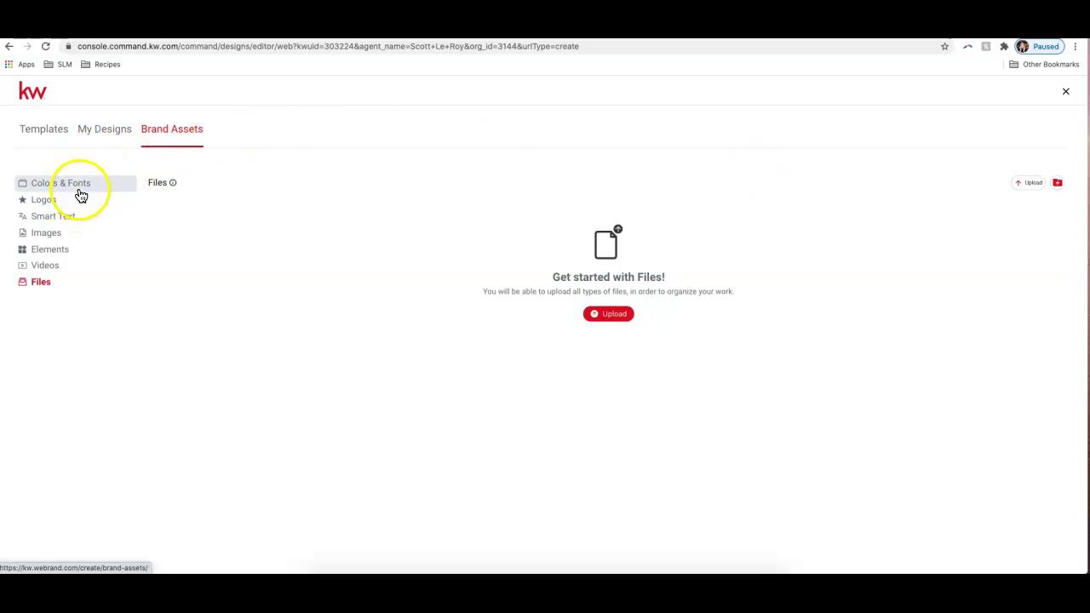
# Start a design from the first Listings > For Sale Fliers - Letter template, 16_FS_FL
pyautogui.click(56, 129)
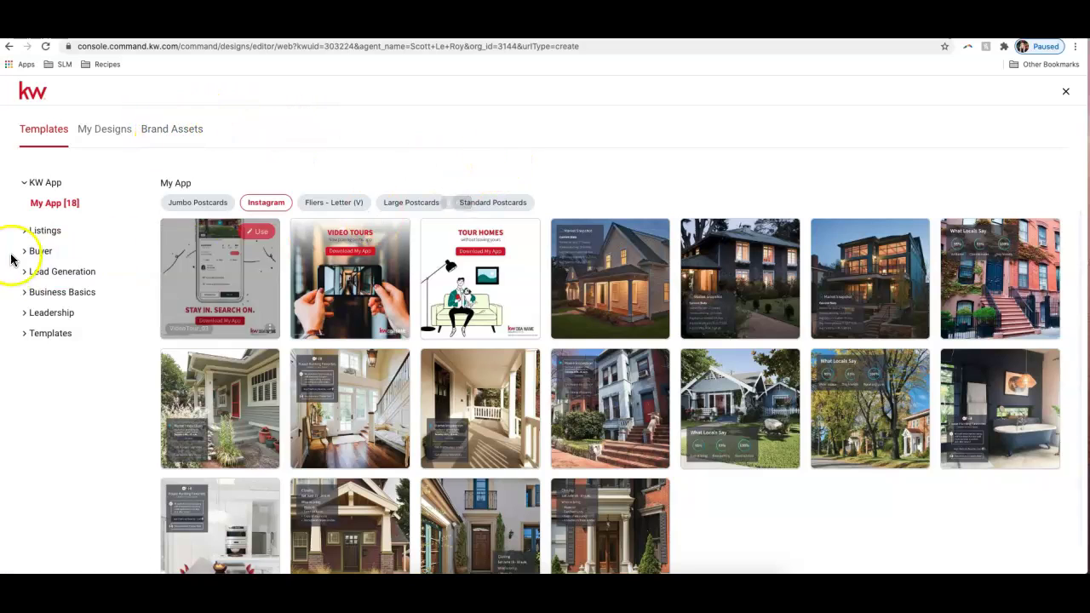
pyautogui.click(40, 235)
pyautogui.click(48, 250)
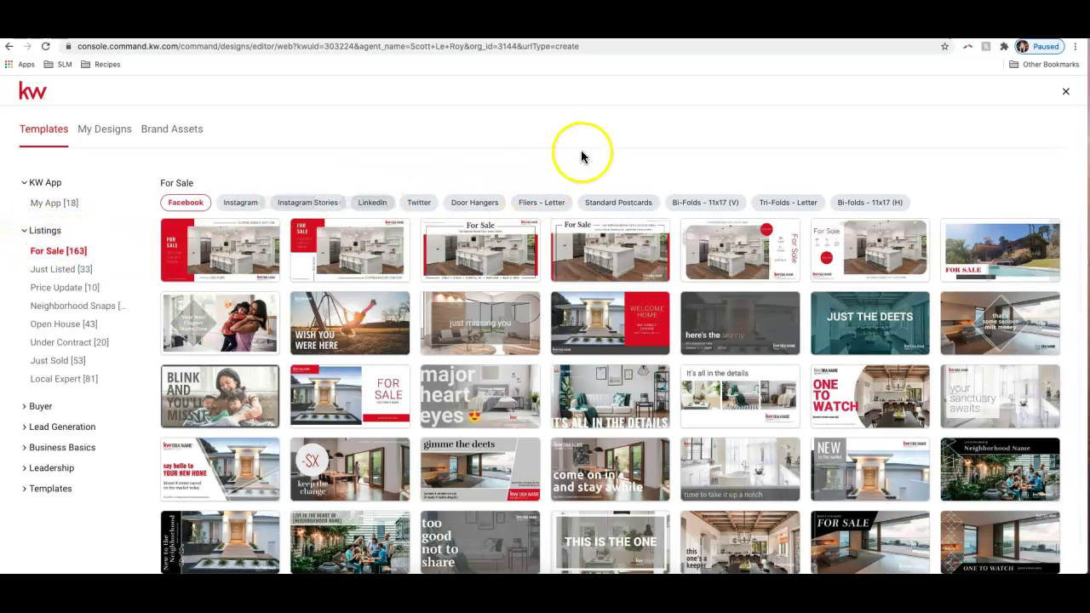
pyautogui.click(552, 203)
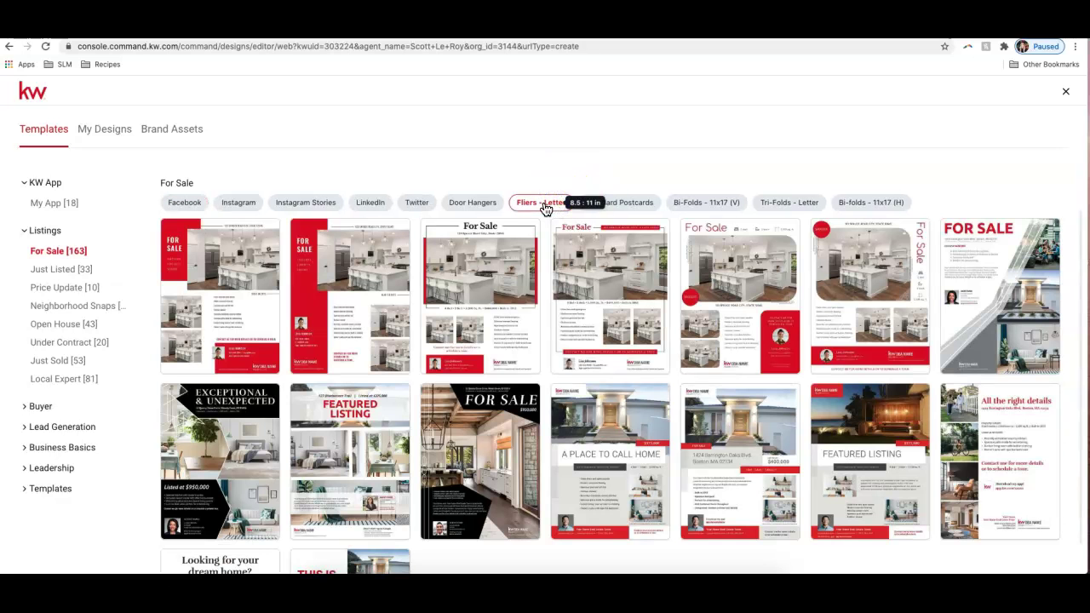
pyautogui.click(251, 232)
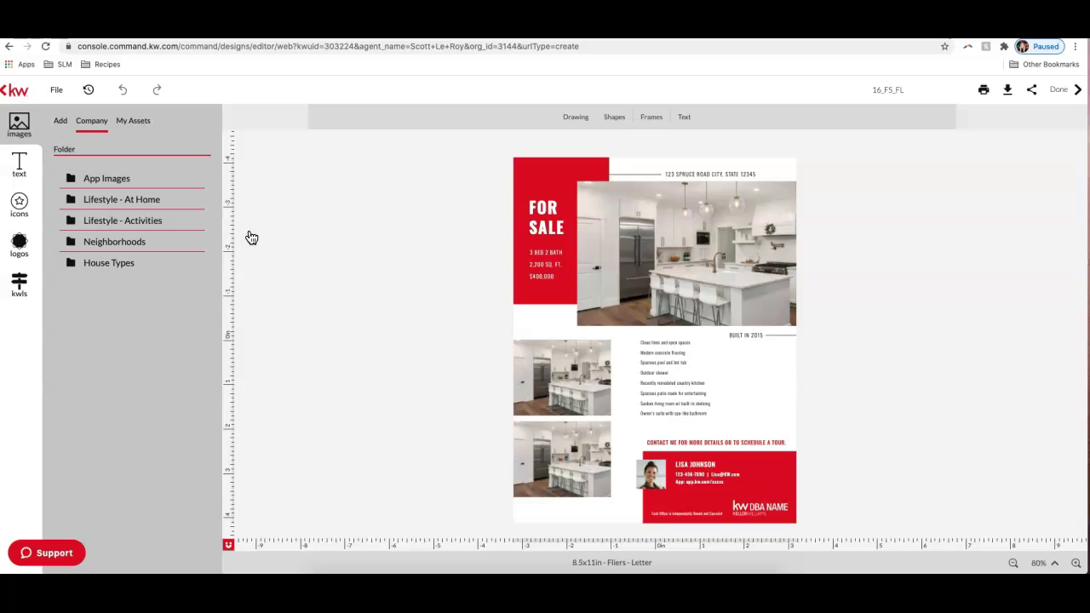
# Zoom into the flyer's contact section and select the sample agent photo
pyautogui.click(1076, 563)
pyautogui.click(1076, 564)
pyautogui.click(1077, 563)
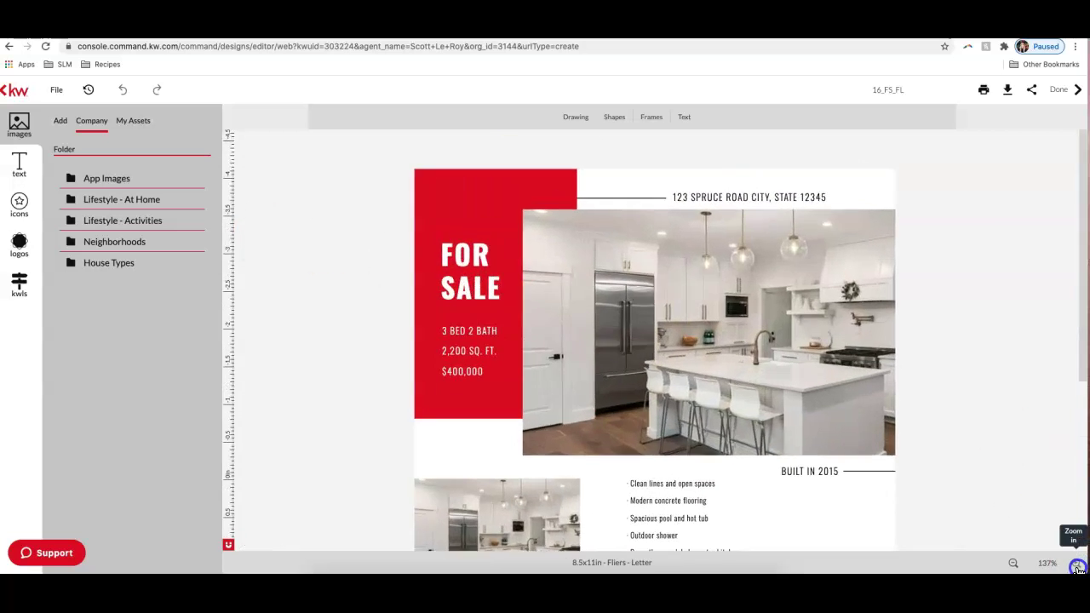
pyautogui.click(1076, 564)
pyautogui.scroll(-3, 954, 468)
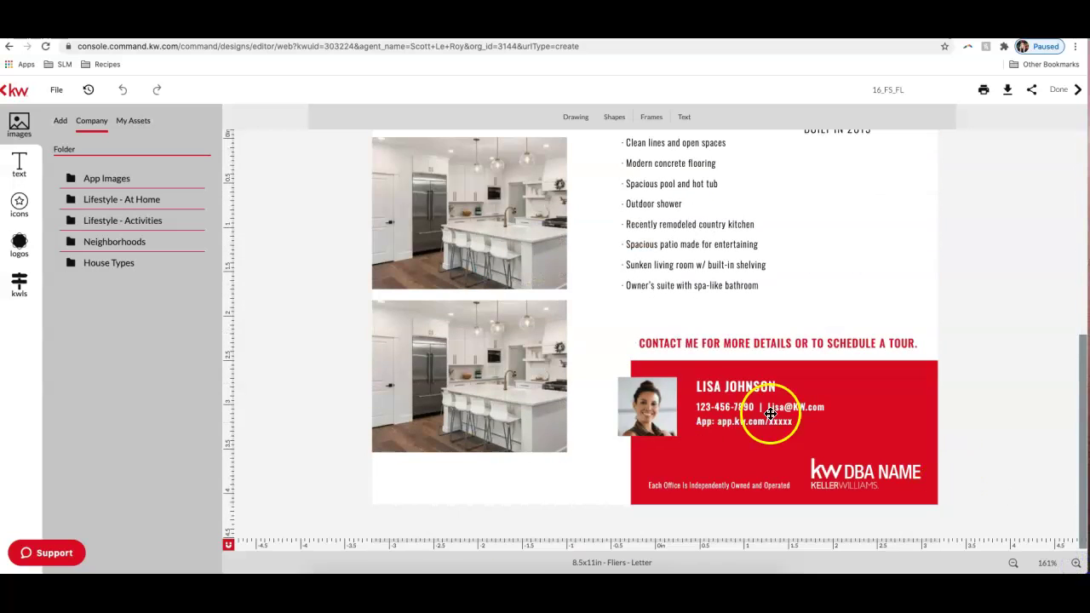
pyautogui.click(652, 402)
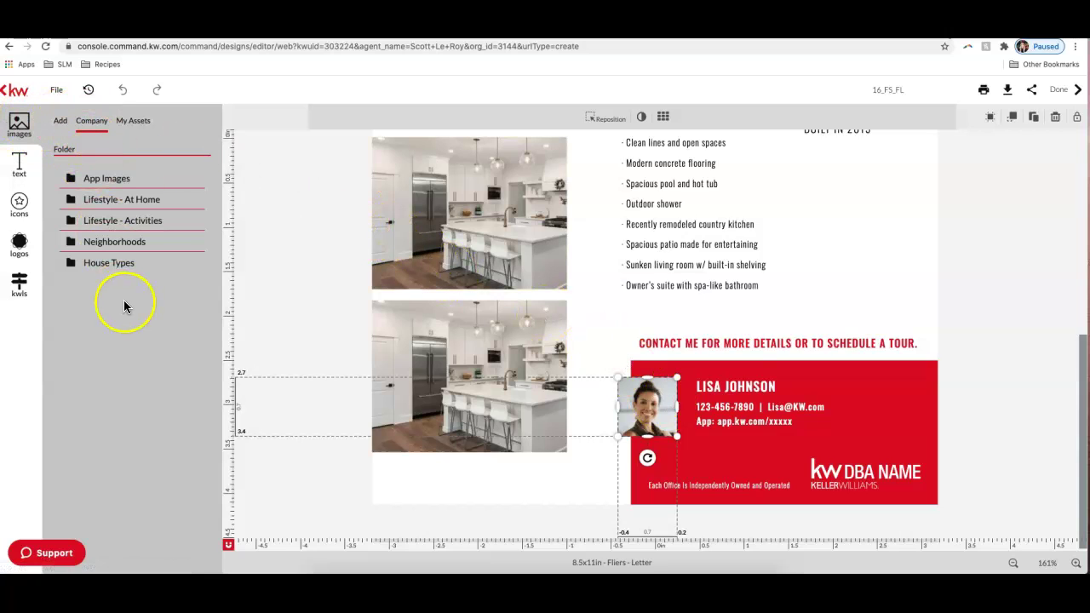
# Show My Assets in the image panel with the uploaded headshots and logo
pyautogui.click(54, 122)
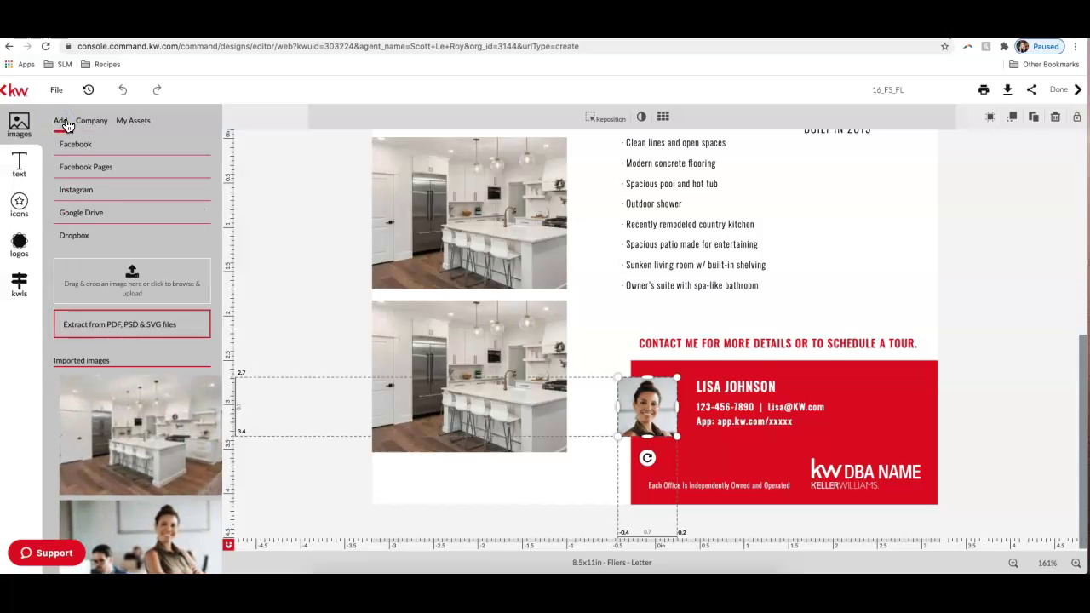
pyautogui.click(136, 122)
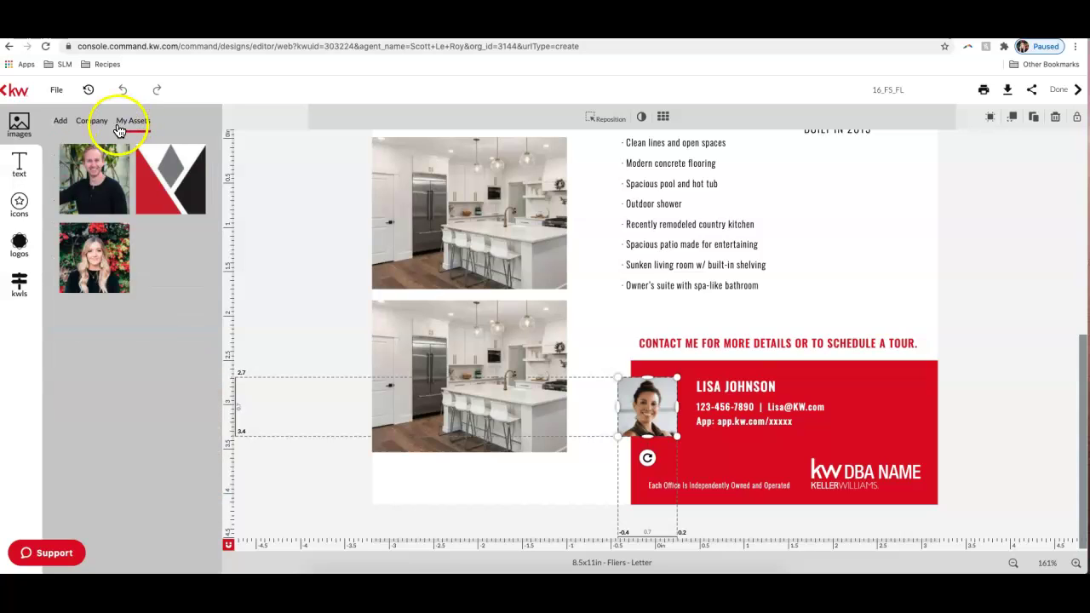
pyautogui.moveTo(113, 275)
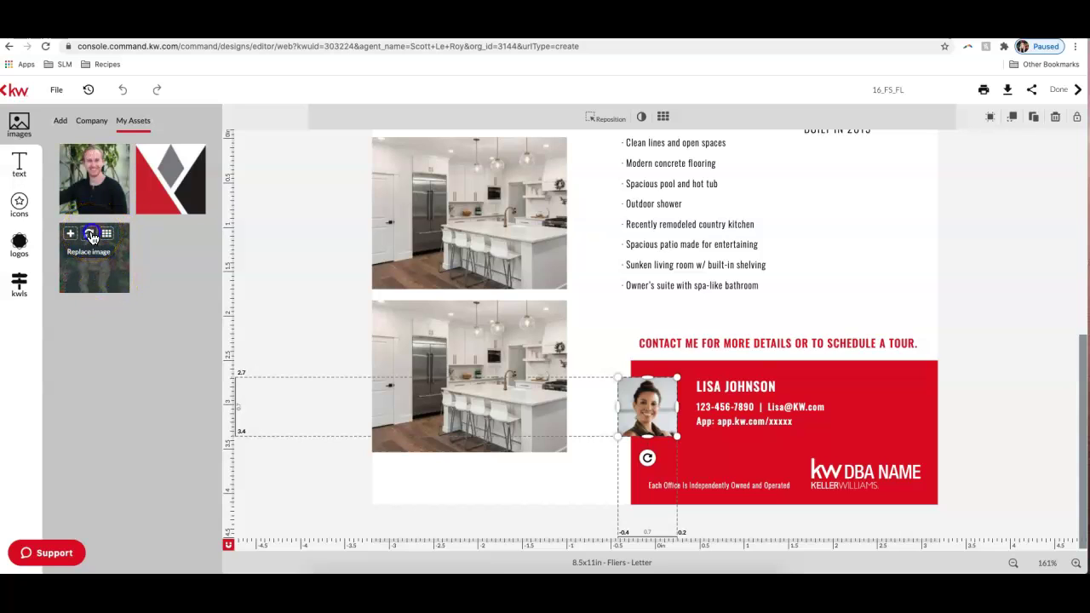
# Swap the sample agent photo for your headshot, then select the DBA NAME logo
pyautogui.click(91, 235)
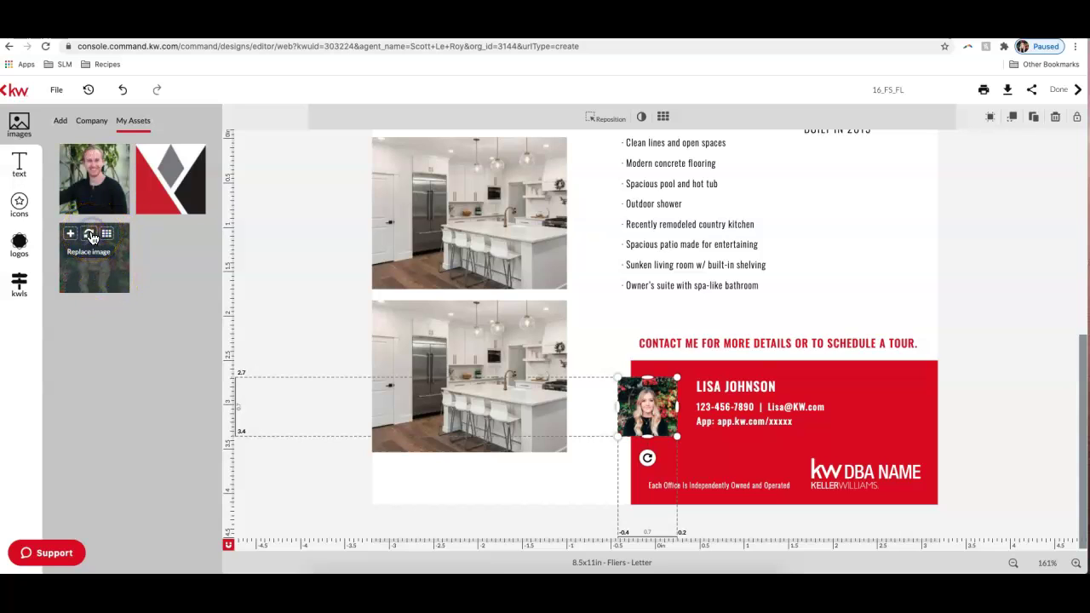
pyautogui.click(845, 477)
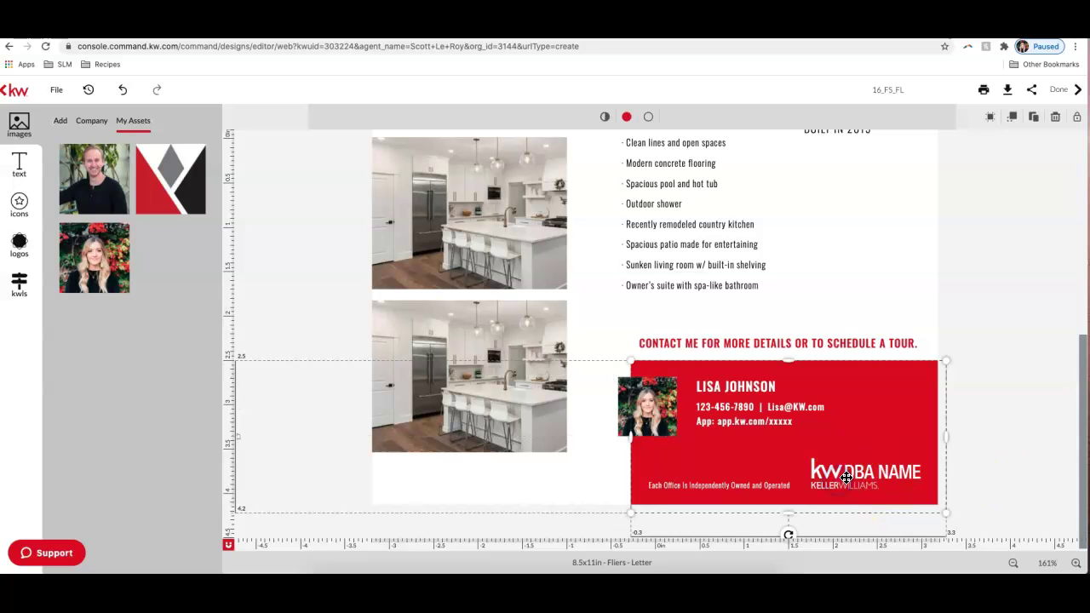
pyautogui.click(846, 474)
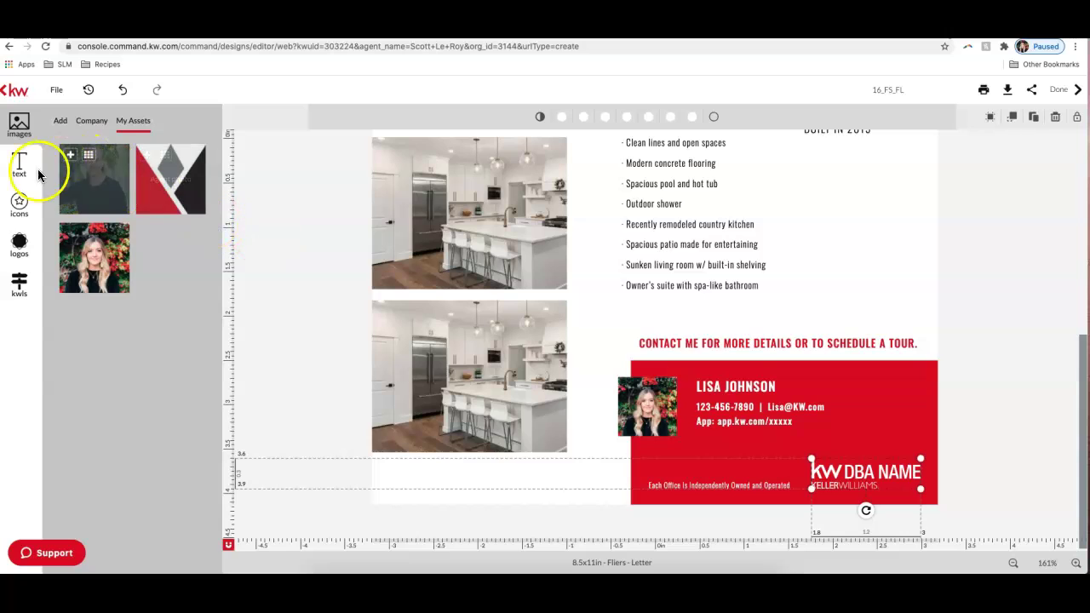
# Replace the DBA NAME logo with the Keller Williams logo from My Assets, shrinking and repositioning it
pyautogui.click(19, 244)
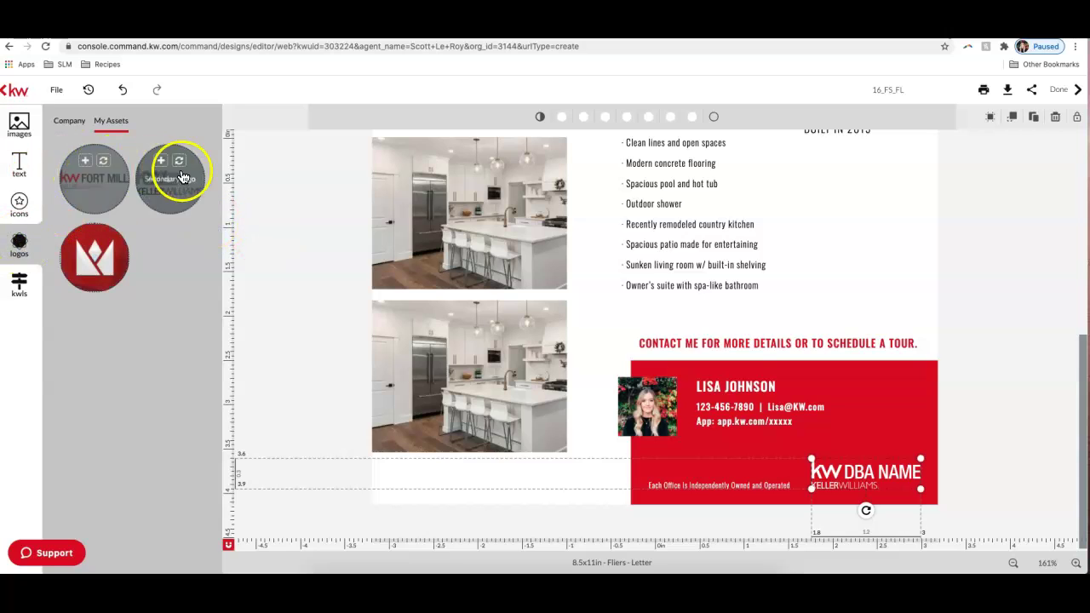
pyautogui.click(101, 168)
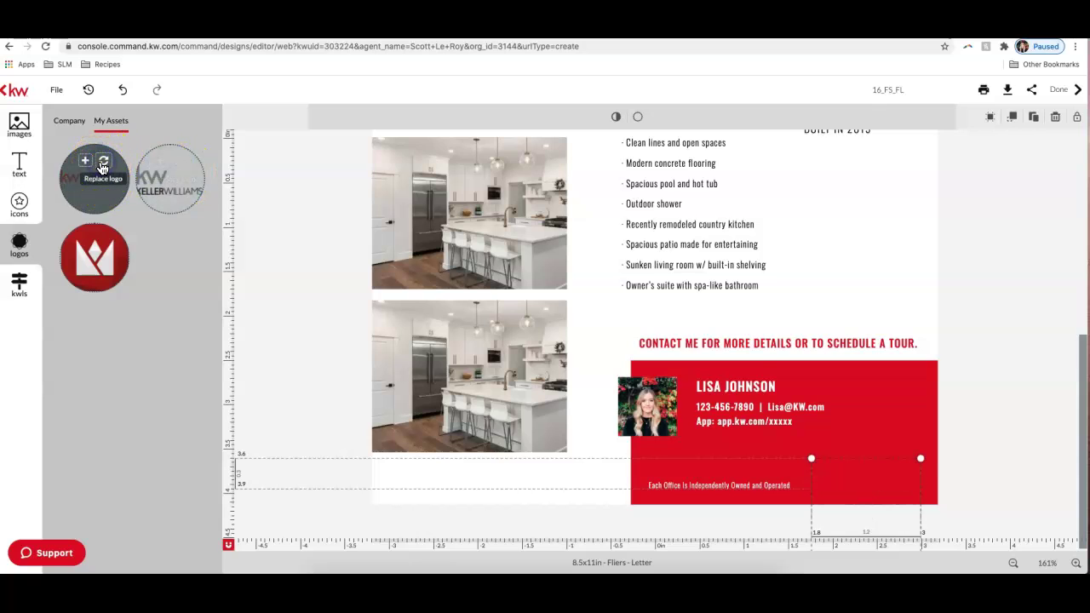
pyautogui.moveTo(102, 168); pyautogui.dragTo(874, 436)
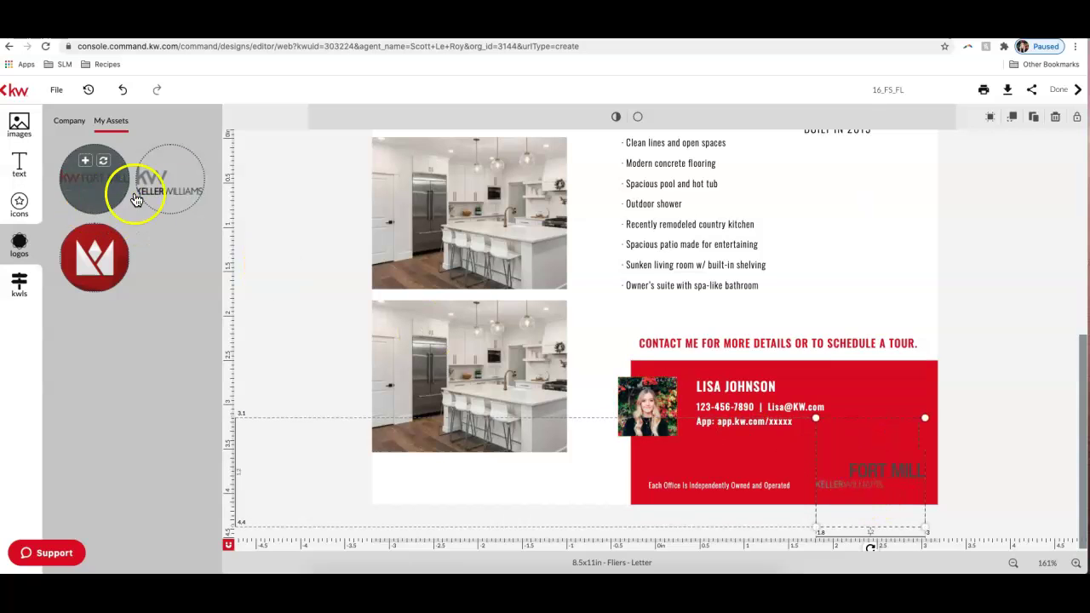
pyautogui.click(174, 167)
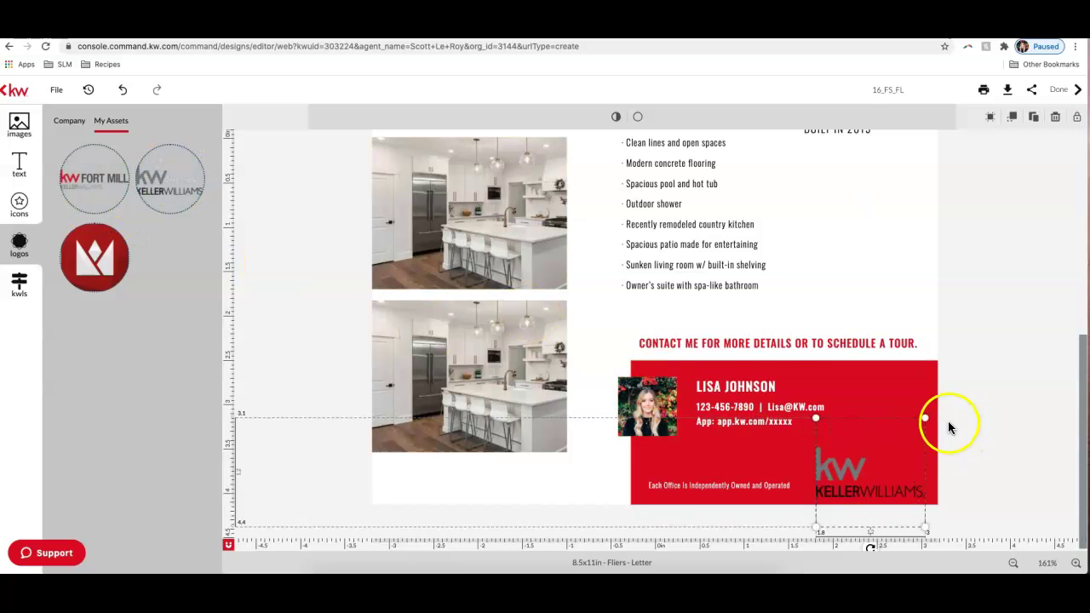
pyautogui.moveTo(926, 418); pyautogui.dragTo(907, 435)
pyautogui.moveTo(841, 482); pyautogui.dragTo(858, 472)
pyautogui.click(986, 449)
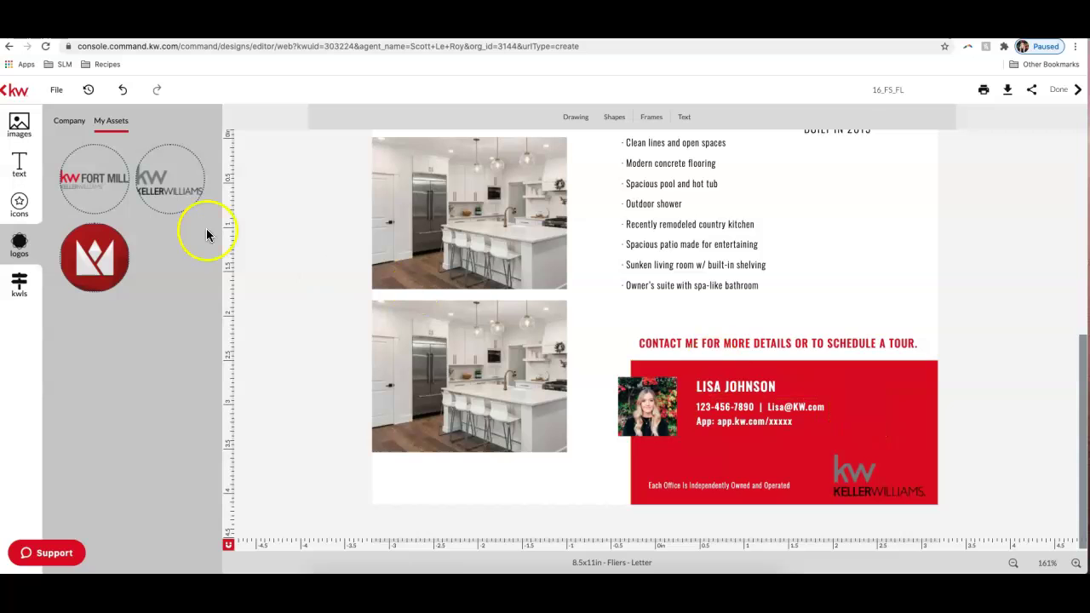
# Show your saved text snippets in the Text panel's My Assets list beside the flyer
pyautogui.click(32, 168)
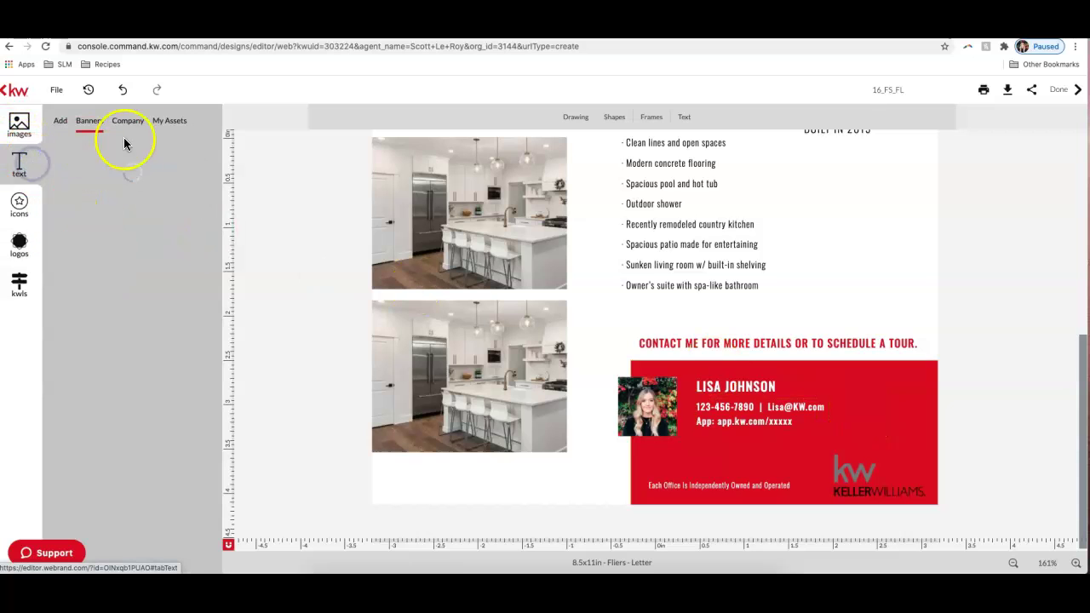
pyautogui.click(178, 121)
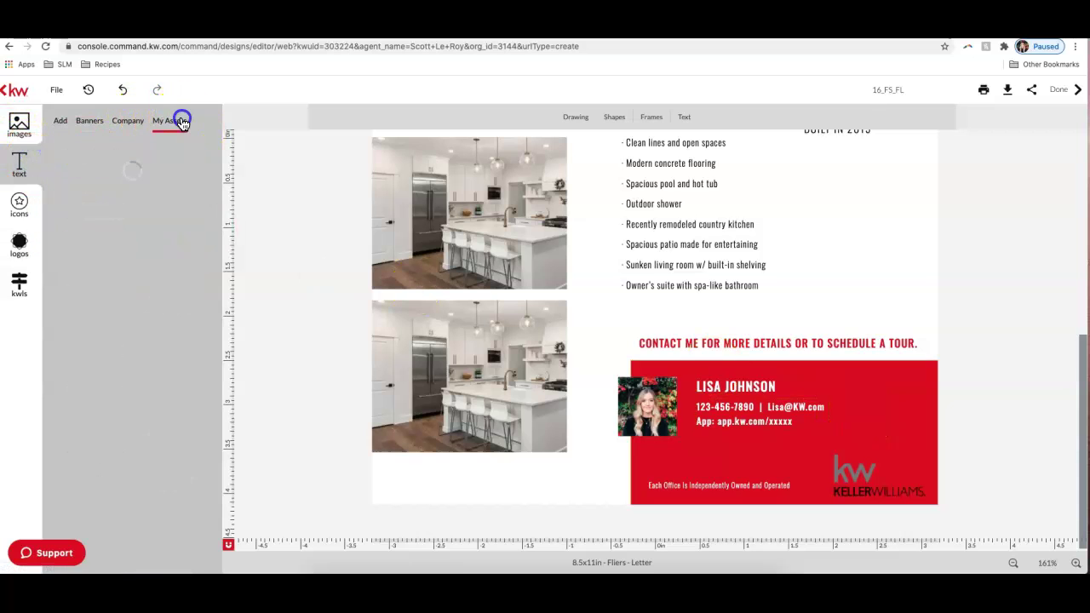